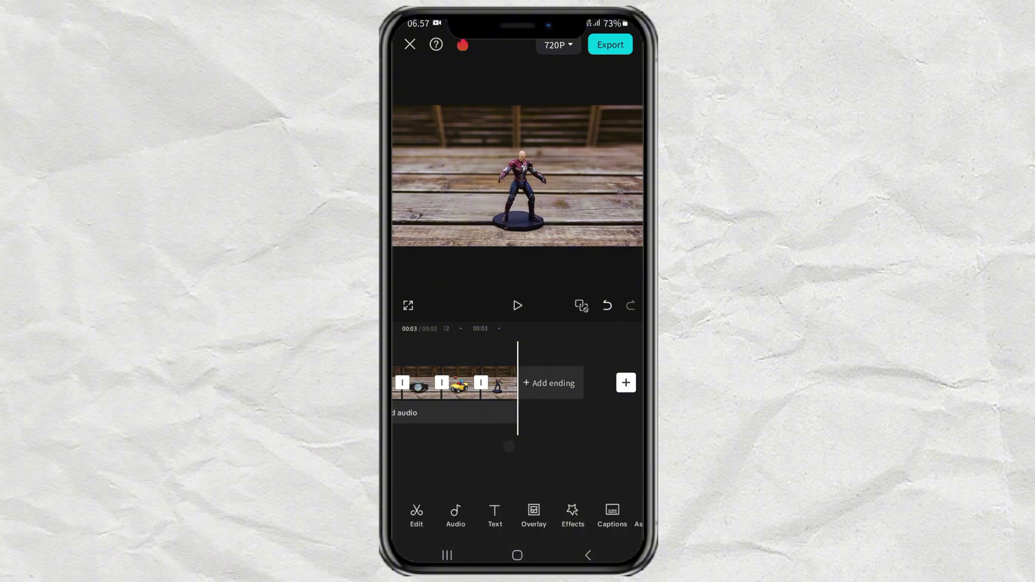
- Preview the photo slideshow, then rewind the timeline to the first photo
left_click(516, 303)
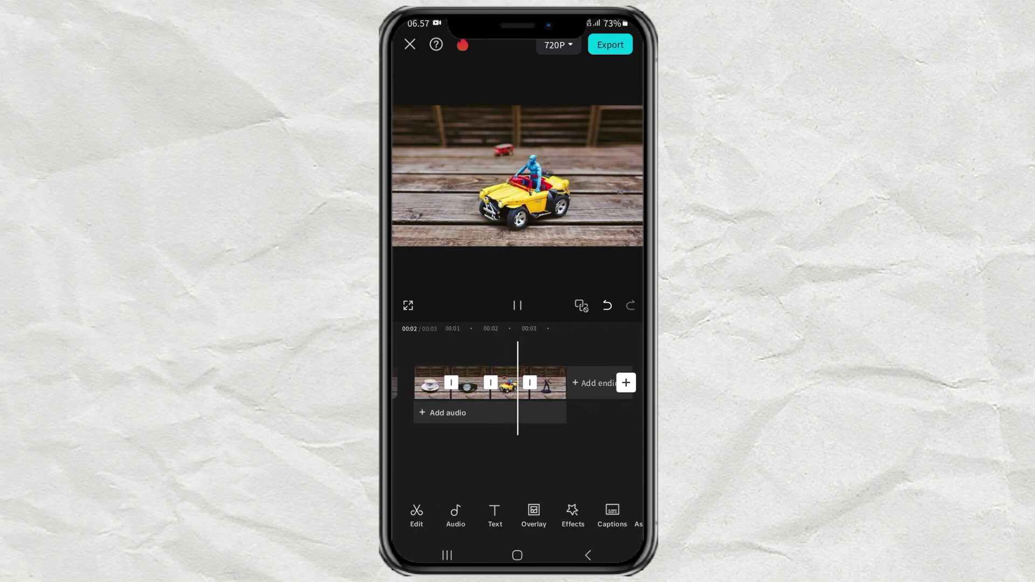
left_click_drag(508, 454, 563, 447)
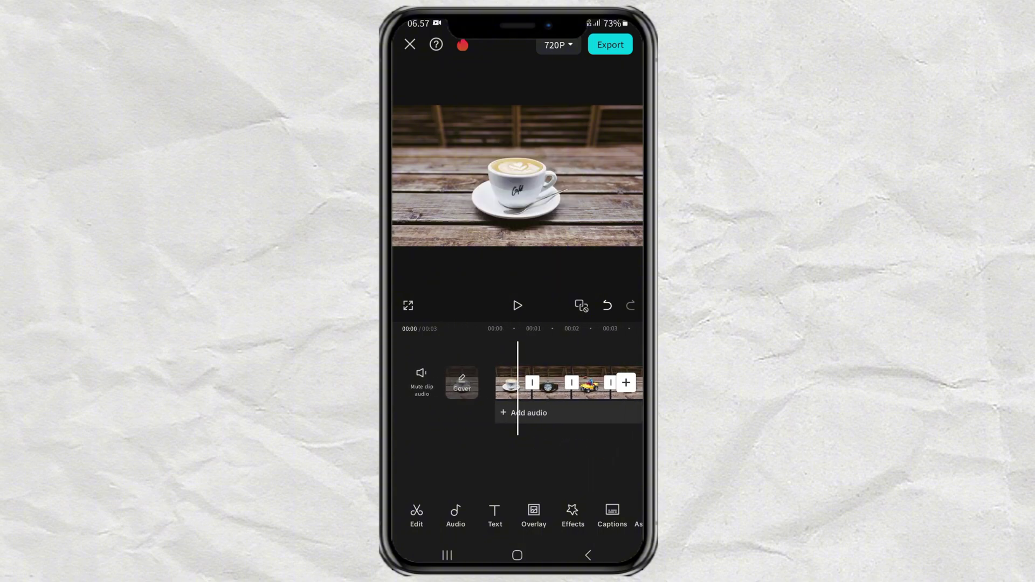
- Give the first cut a Distortion Flashback transition lasting 0.1 s, applied to all cuts
left_click(532, 382)
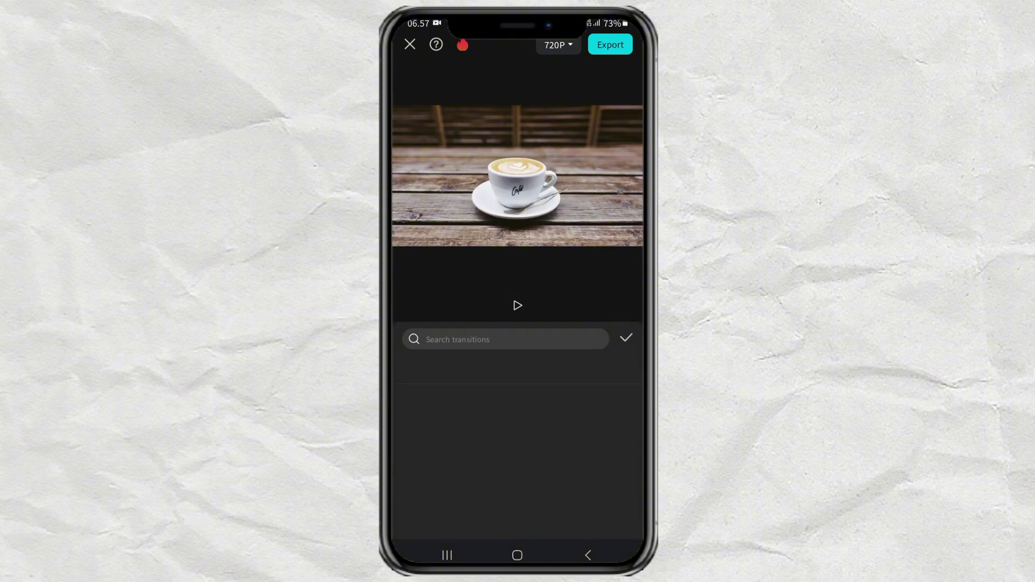
left_click_drag(601, 370, 462, 395)
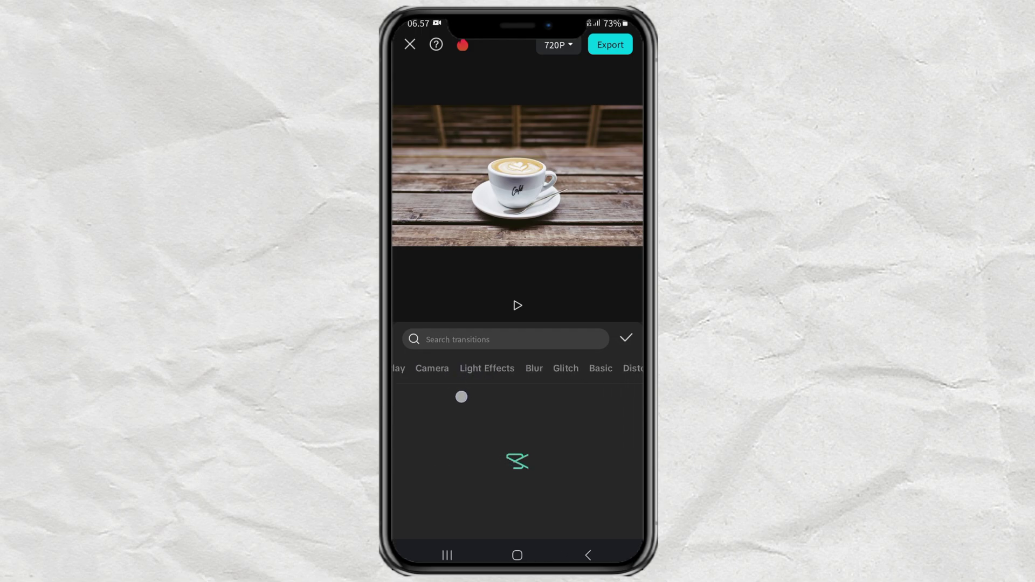
left_click_drag(561, 364, 464, 389)
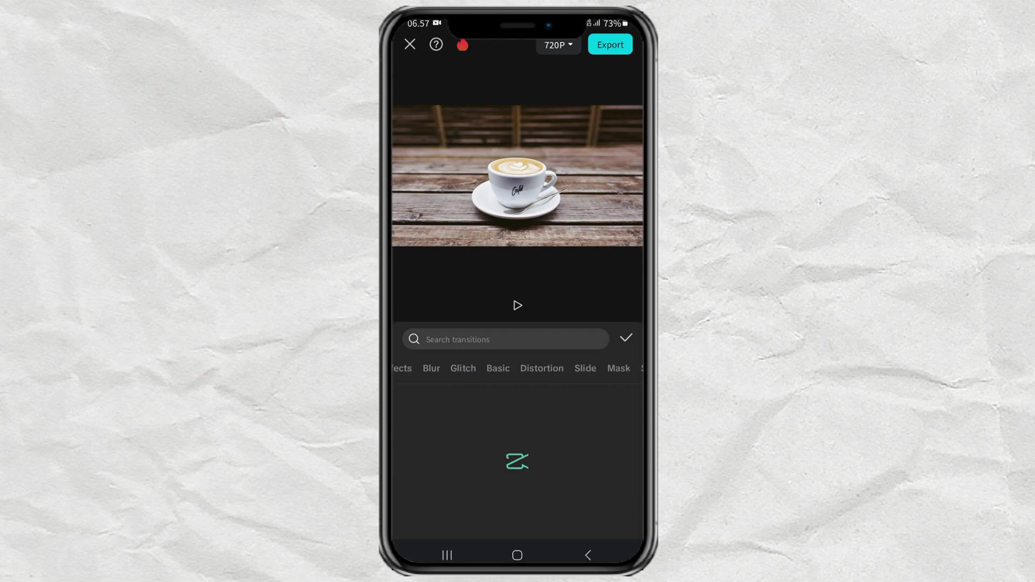
left_click(542, 369)
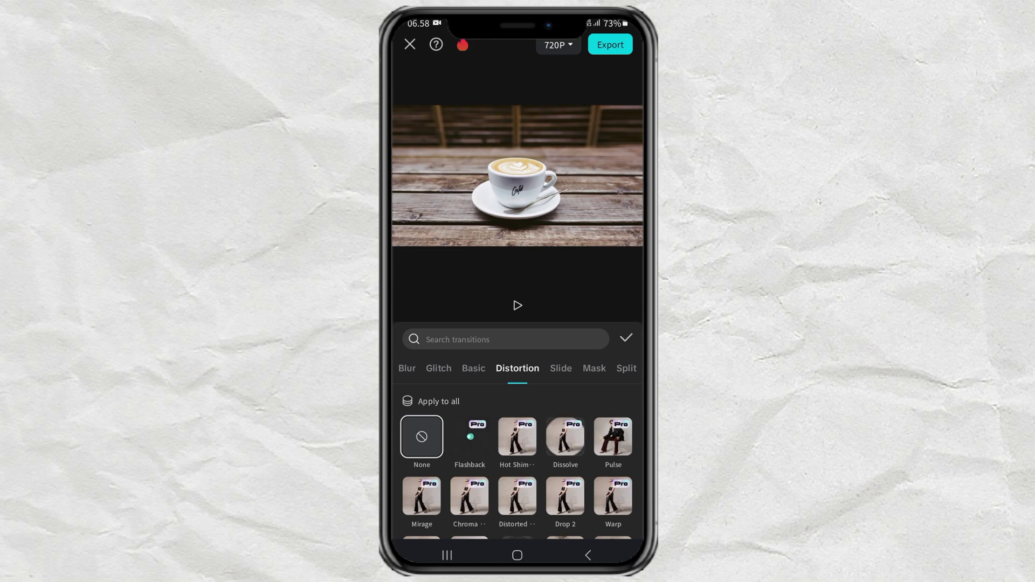
left_click(470, 437)
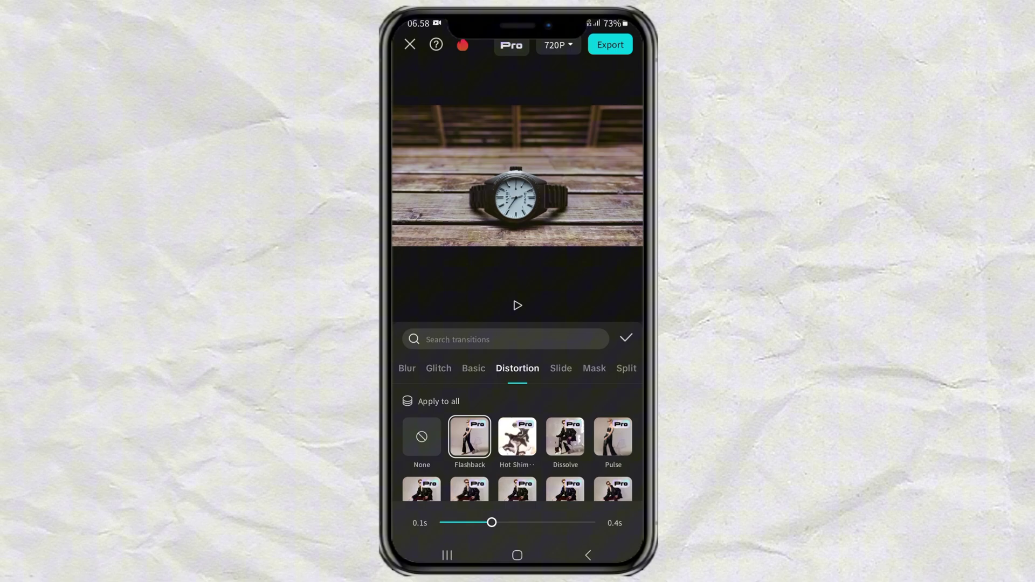
left_click(440, 530)
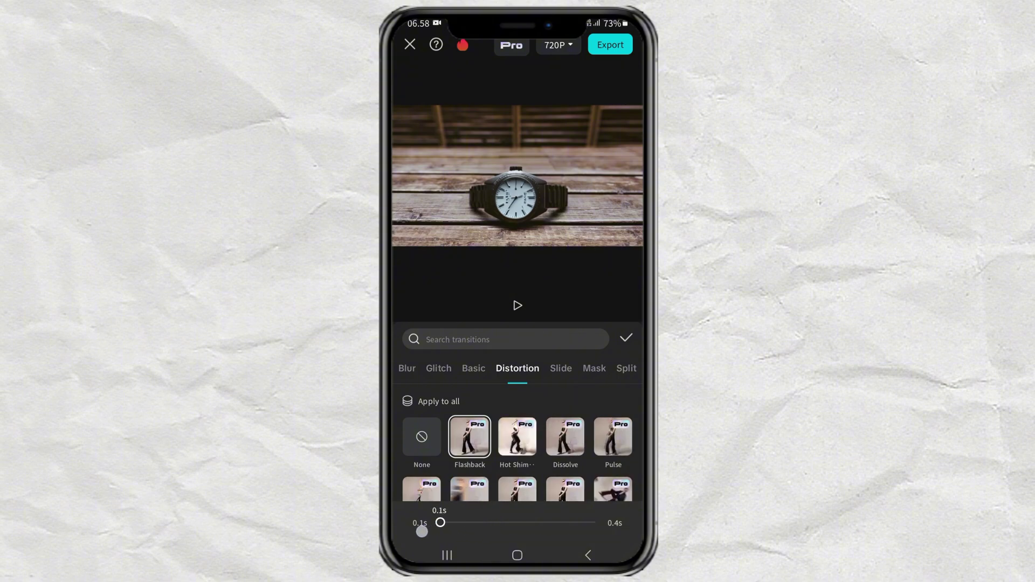
left_click_drag(440, 529, 423, 527)
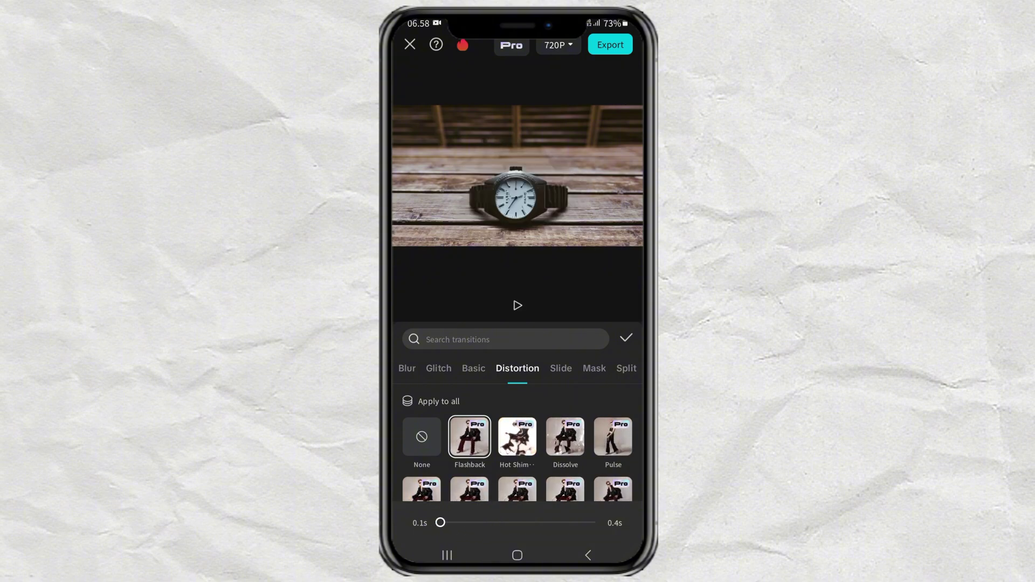
left_click(430, 401)
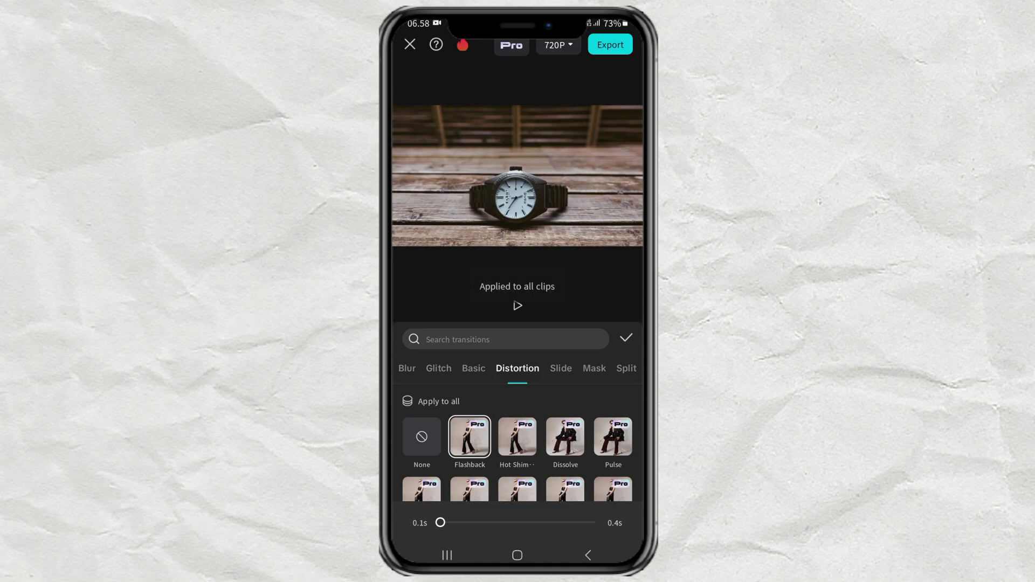
- Confirm the Flashback transitions and play the slideshow preview twice
left_click(626, 335)
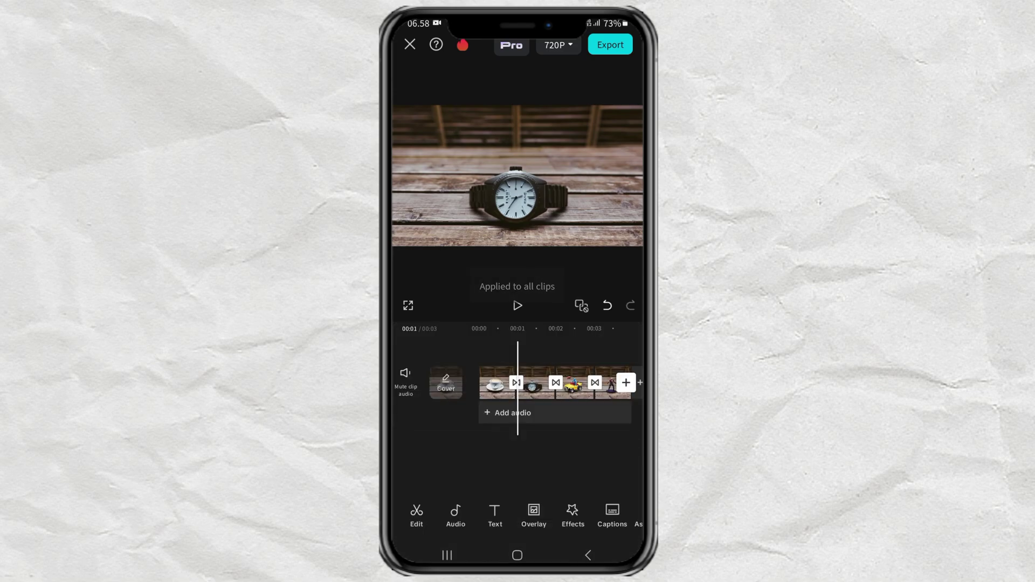
left_click_drag(558, 447, 633, 471)
left_click(518, 305)
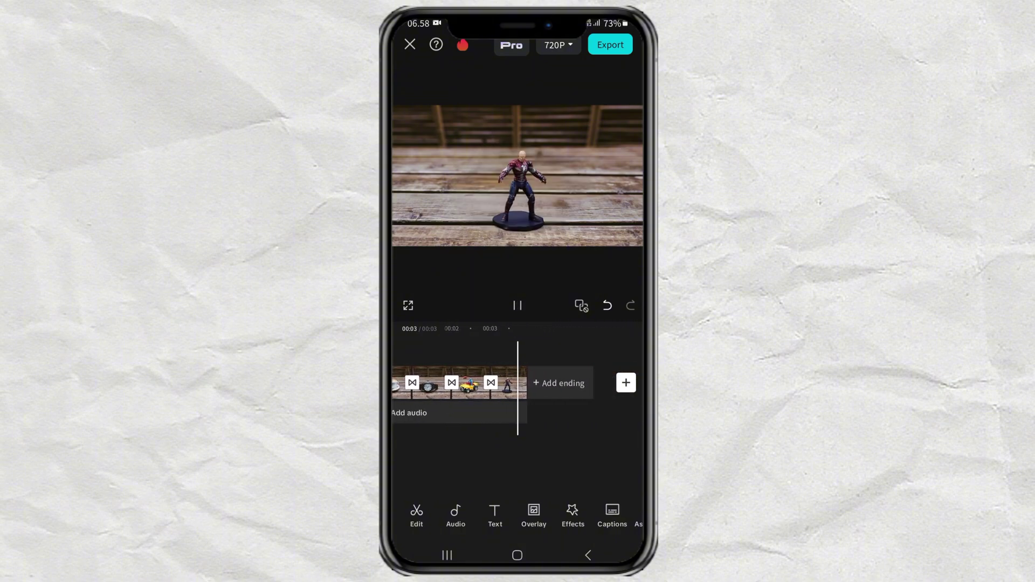
left_click_drag(512, 458, 601, 446)
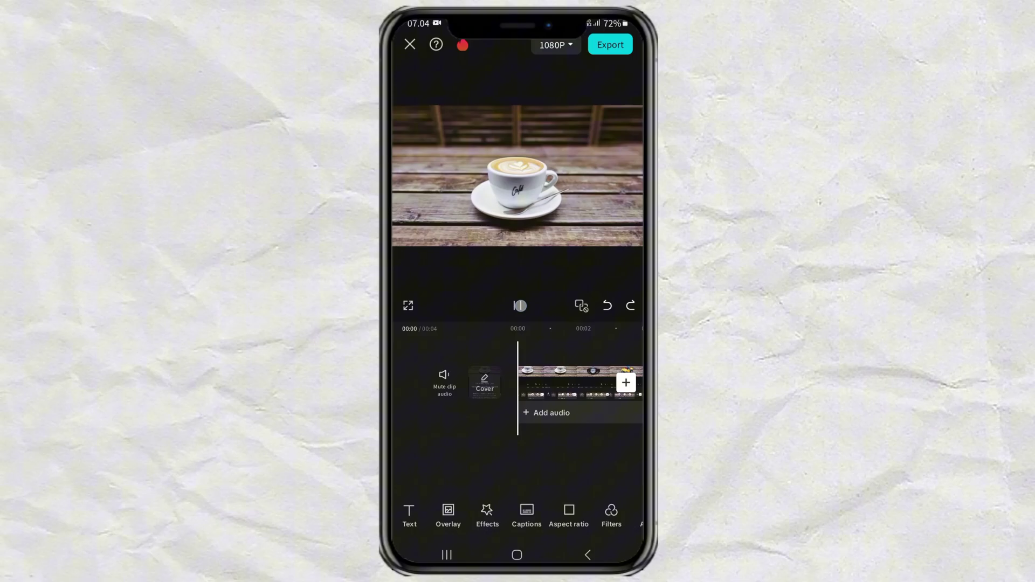
left_click(520, 306)
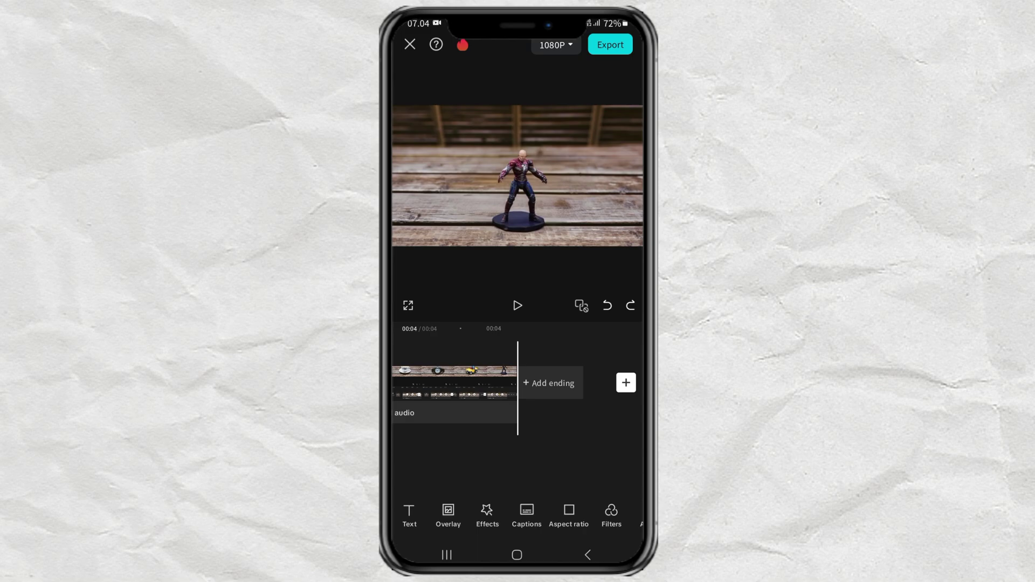
left_click_drag(510, 461, 615, 460)
- Apply motion blur (Blur 100, Blend 100, Both, Once) to the recorded clip and play it
left_click(580, 388)
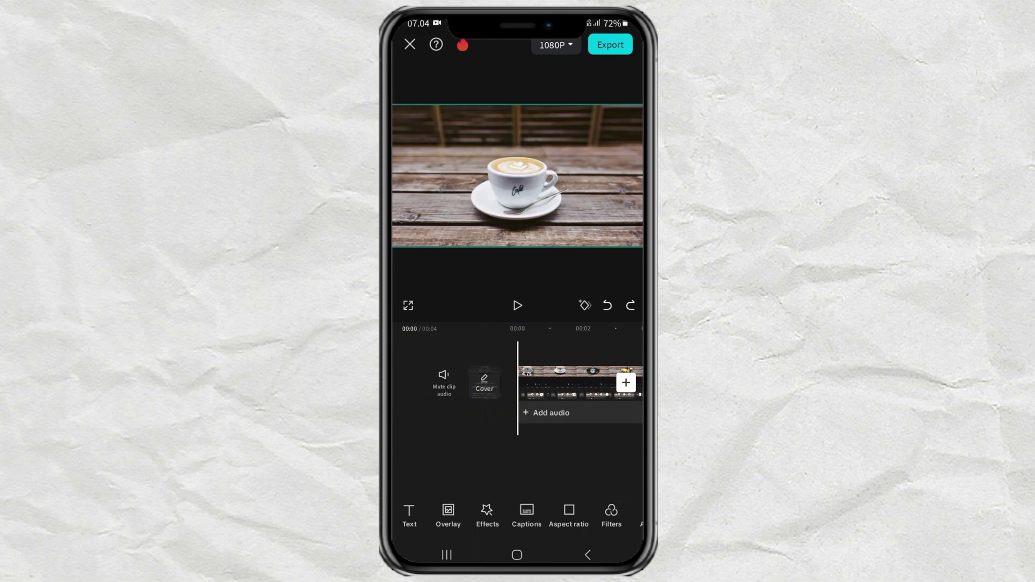
left_click_drag(615, 529, 533, 518)
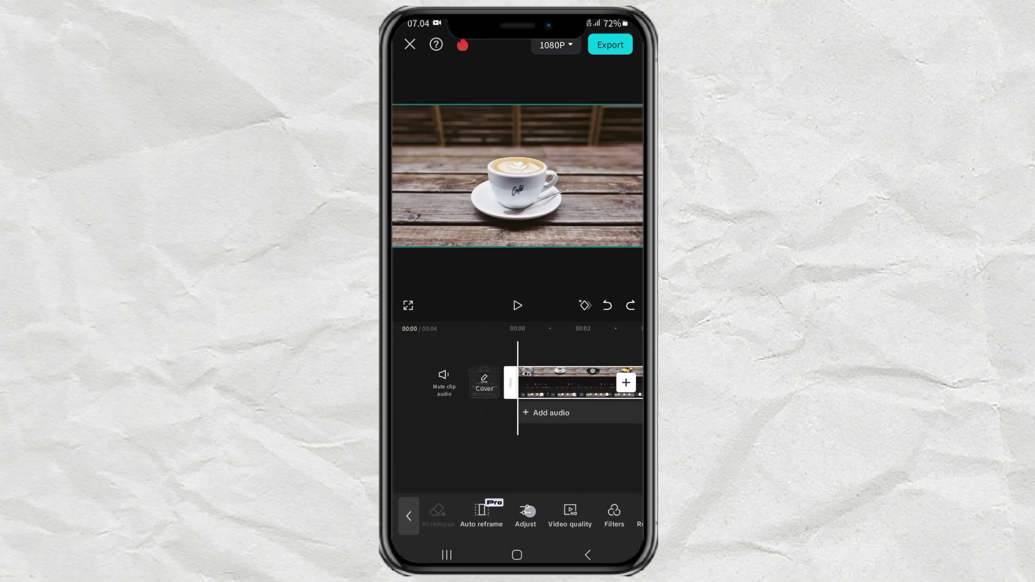
left_click_drag(614, 518, 510, 517)
left_click(532, 511)
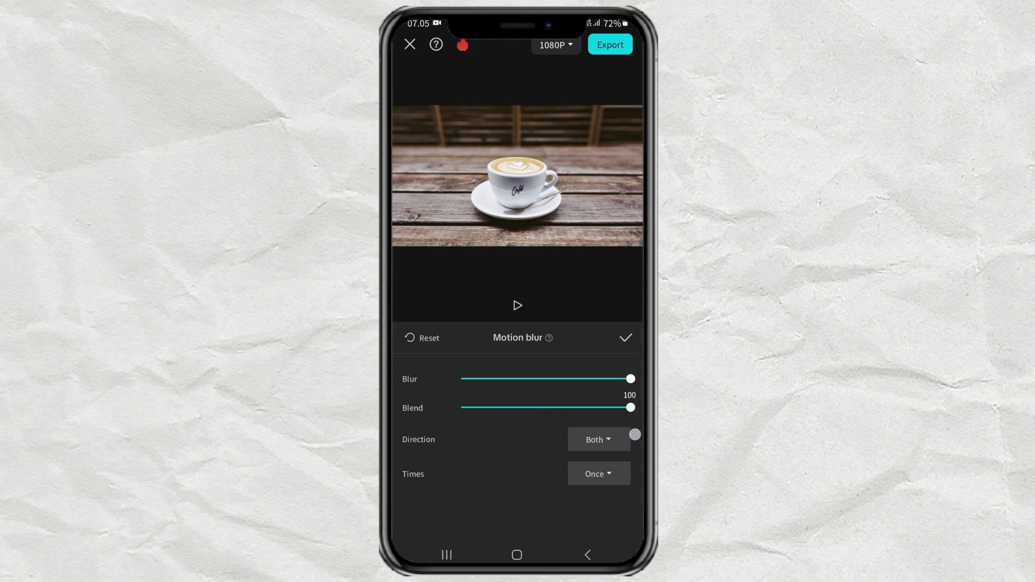
left_click(626, 336)
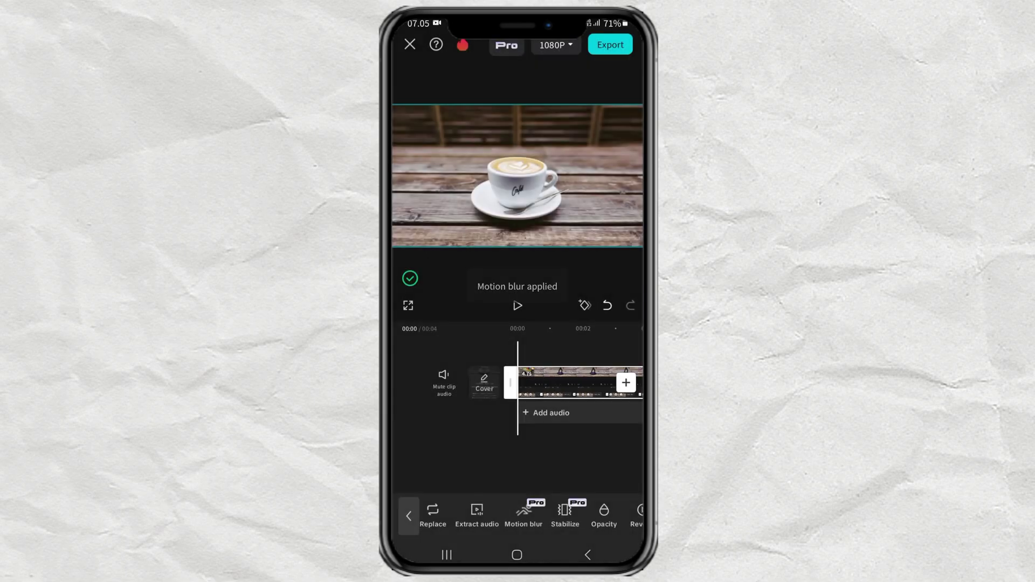
left_click(408, 516)
left_click(518, 306)
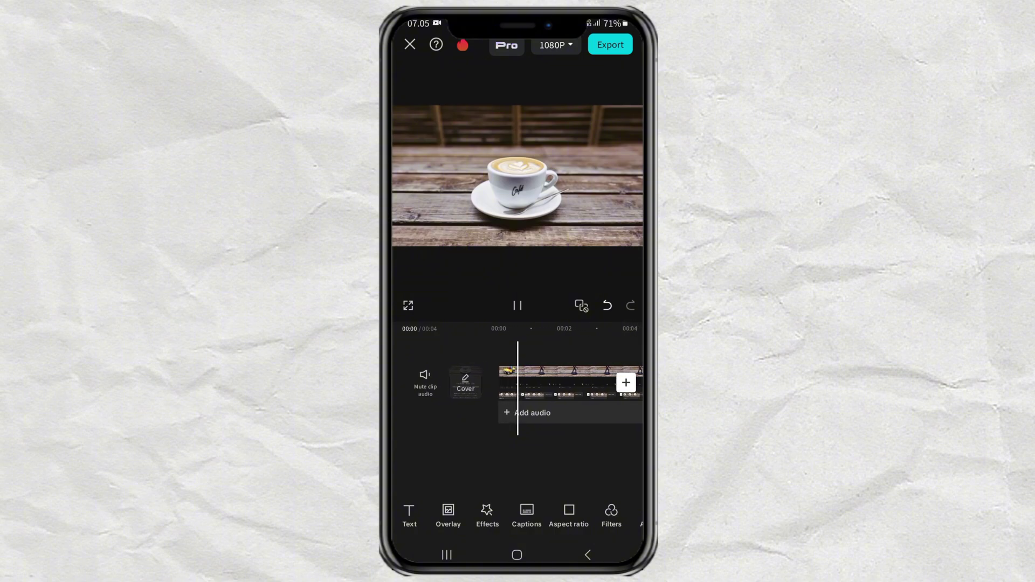